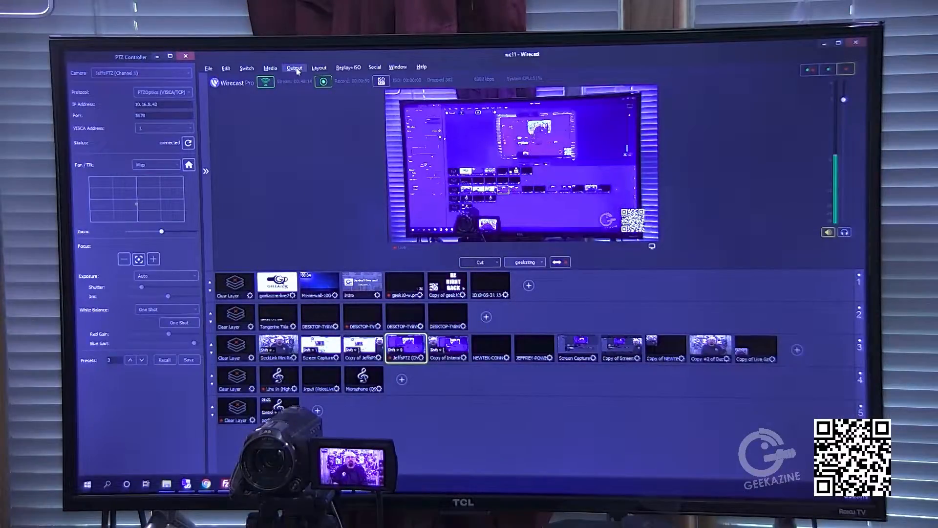
- Open the stinger transitions manager and add a new stinger transition from a movie file
{"action": "left_click", "coordinate": [270, 68]}
{"action": "left_click", "coordinate": [270, 69]}
{"action": "left_click", "coordinate": [246, 68]}
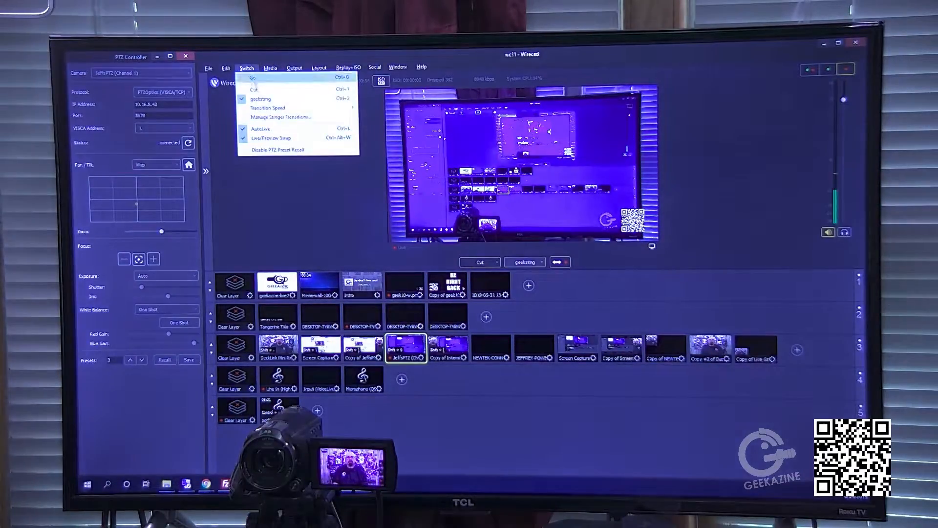
{"action": "left_click", "coordinate": [267, 118]}
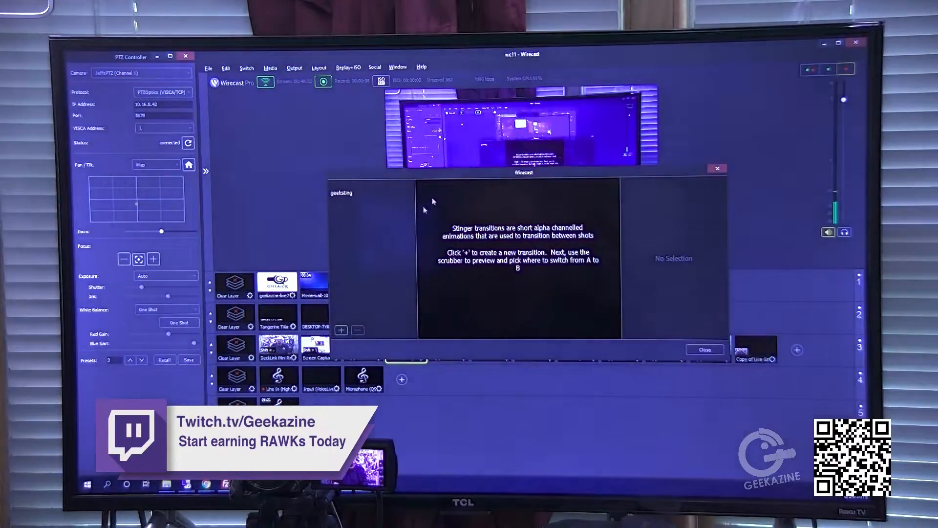
{"action": "left_click", "coordinate": [343, 332]}
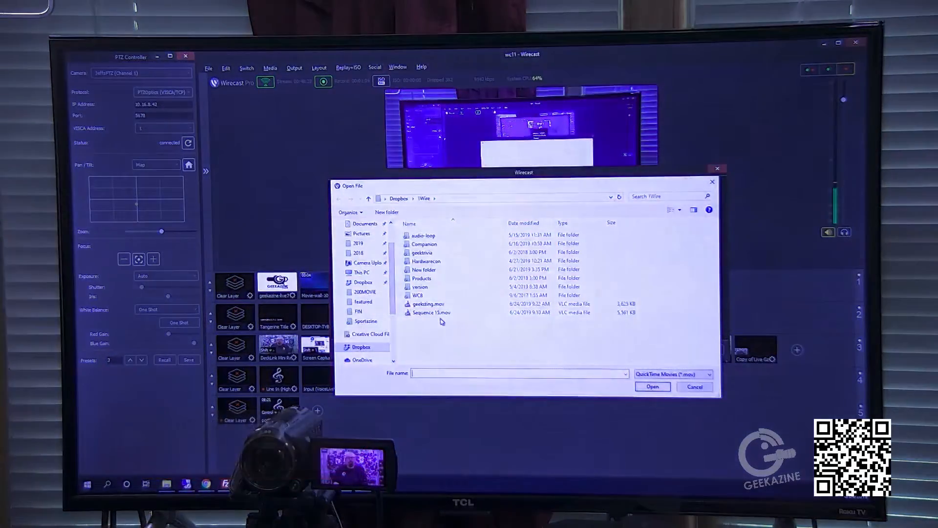
{"action": "double_click", "coordinate": [441, 313]}
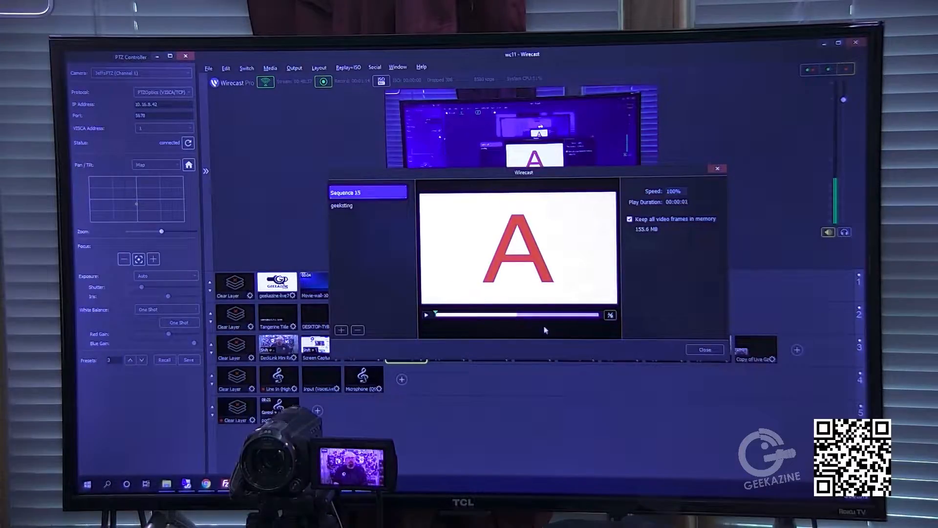
- Scrub the stinger, set the A-to-B switch point at the full logo frame, and close the manager
{"action": "left_click_drag", "start_coordinate": [548, 315], "coordinate": [518, 325]}
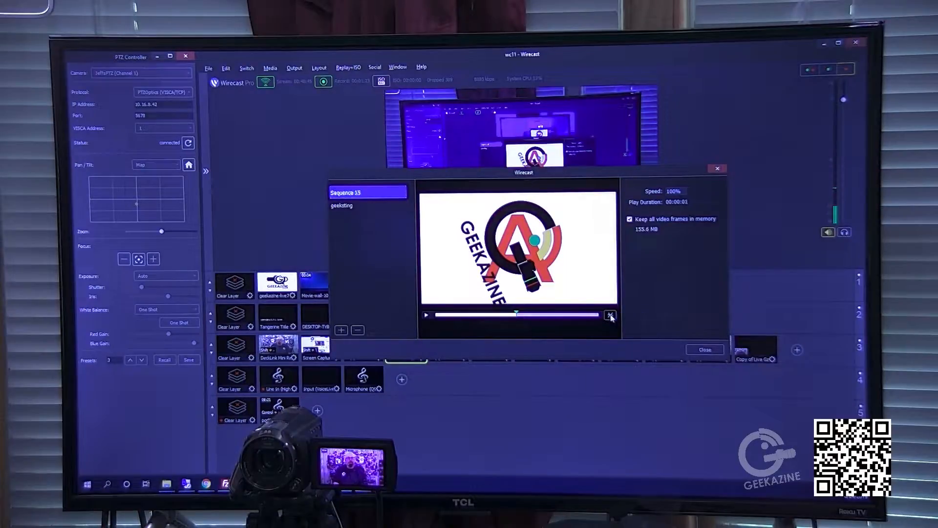
{"action": "left_click_drag", "start_coordinate": [516, 316], "coordinate": [511, 317]}
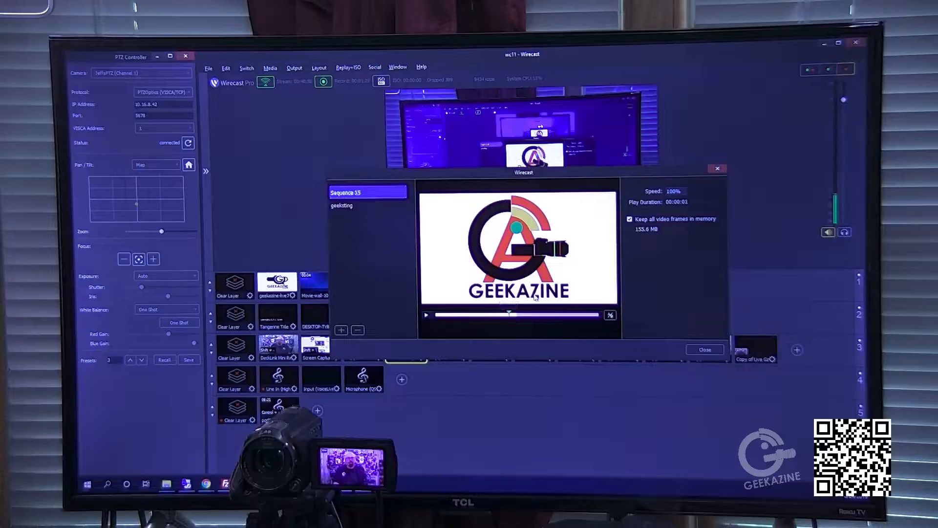
{"action": "left_click", "coordinate": [610, 317]}
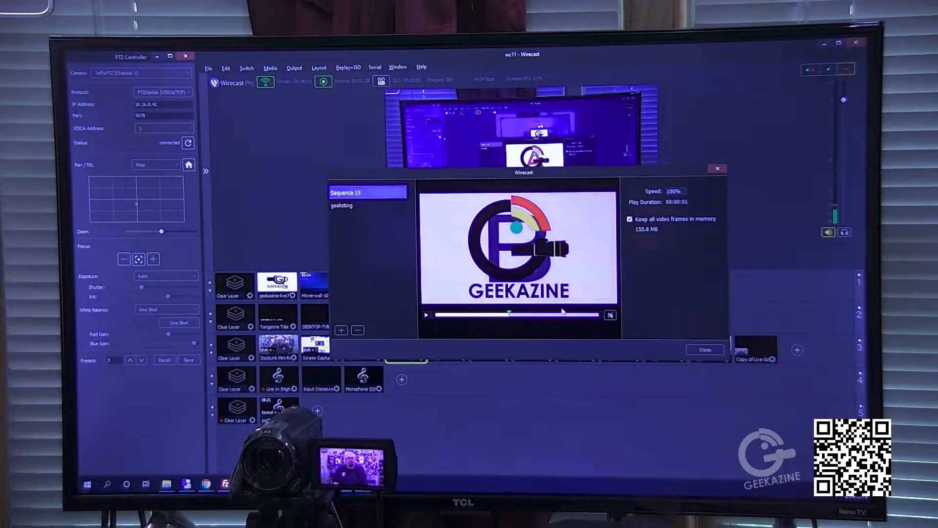
{"action": "mouse_move", "coordinate": [508, 316]}
{"action": "left_mouse_down"}
{"action": "mouse_move", "coordinate": [590, 318]}
{"action": "mouse_move", "coordinate": [444, 324]}
{"action": "mouse_move", "coordinate": [600, 322]}
{"action": "left_mouse_up"}
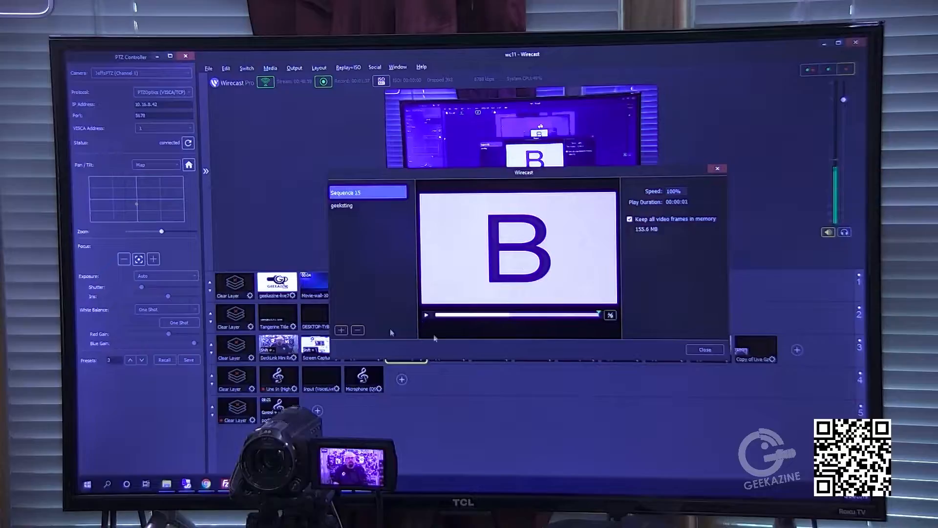
{"action": "left_click", "coordinate": [705, 349]}
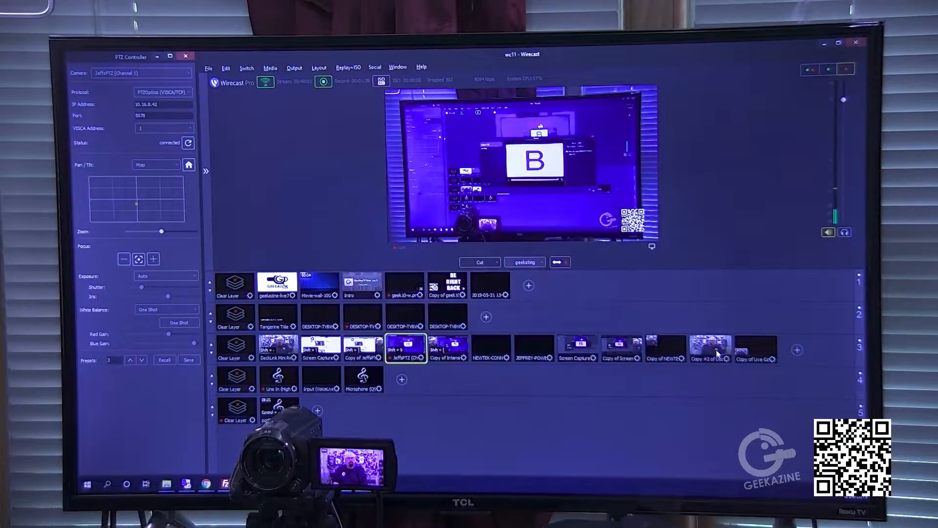
- Switch the active transition to Sequence 15, then back to geeksting
{"action": "left_click", "coordinate": [542, 264]}
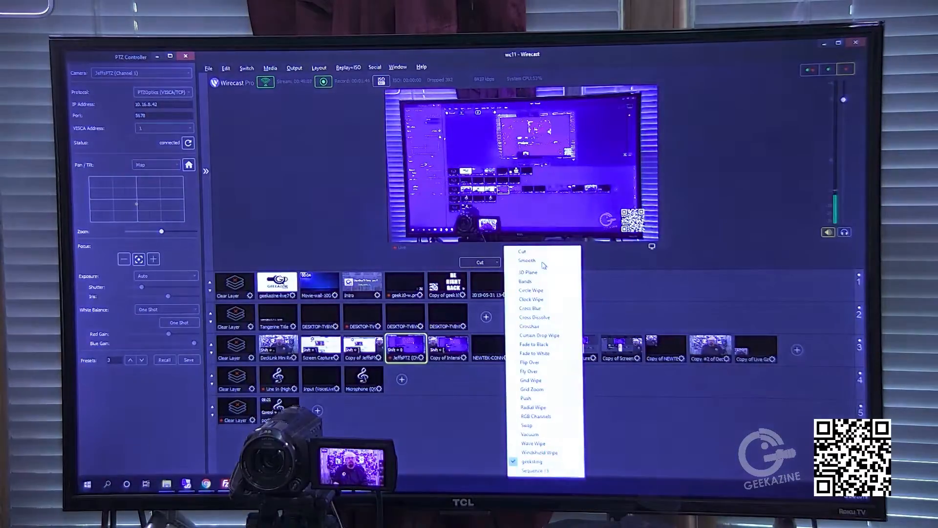
{"action": "left_click", "coordinate": [534, 470]}
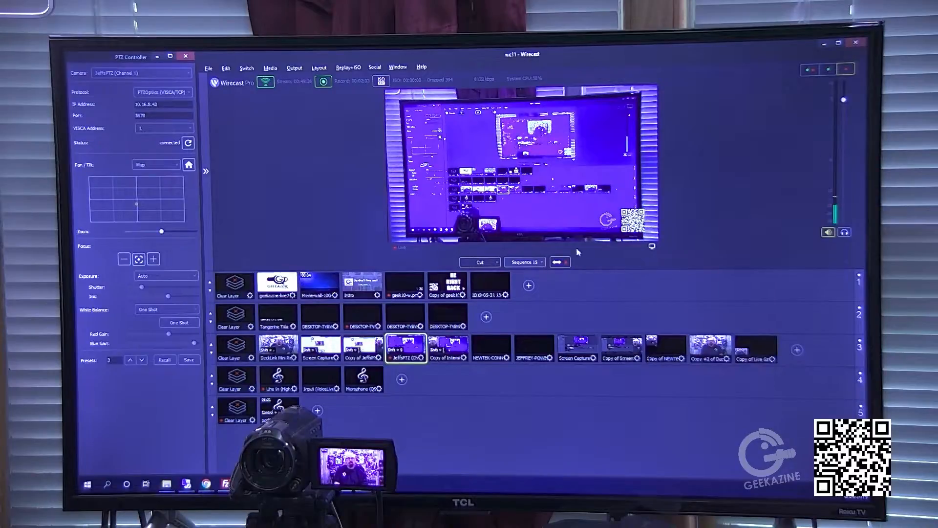
{"action": "left_click", "coordinate": [541, 262]}
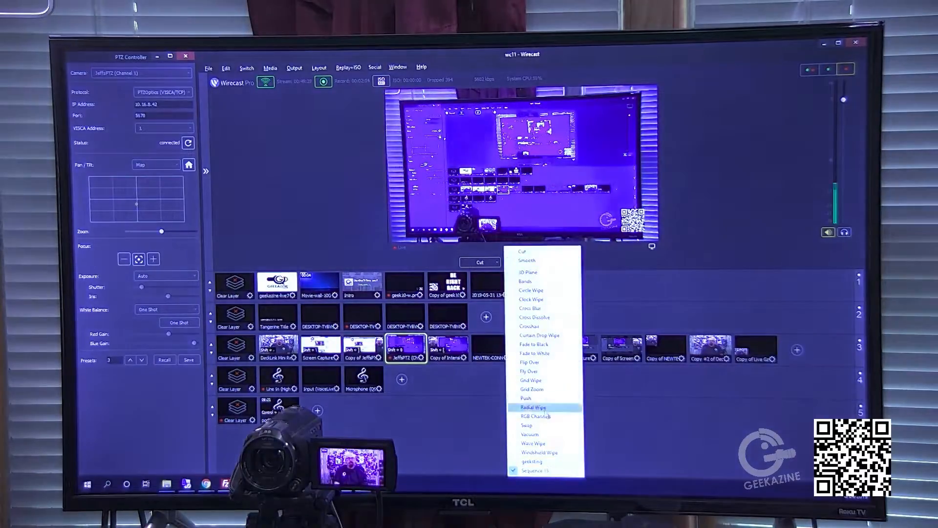
{"action": "left_click", "coordinate": [549, 462]}
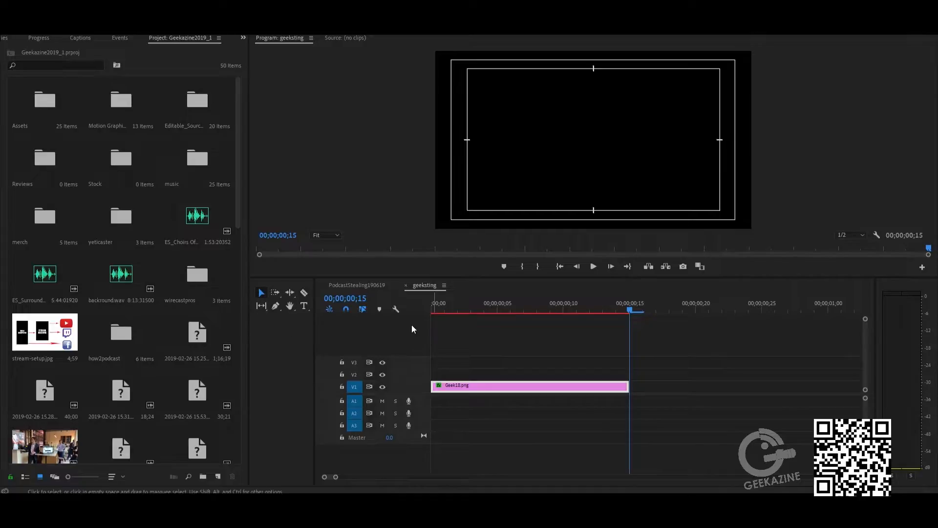
- Open the media export settings for the geeksting sequence
{"action": "left_click", "coordinate": [500, 306]}
{"action": "left_click_drag", "start_coordinate": [499, 306], "coordinate": [518, 312]}
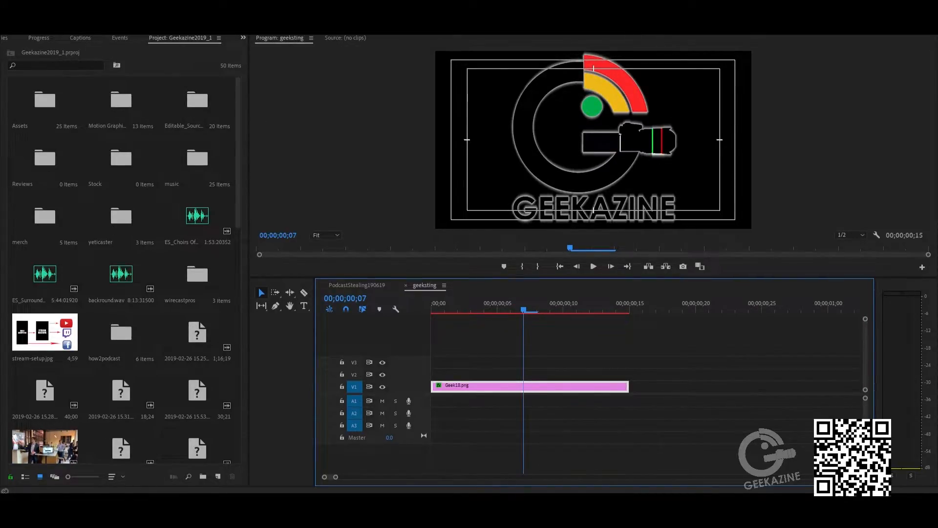
{"action": "left_click", "coordinate": [7, 4]}
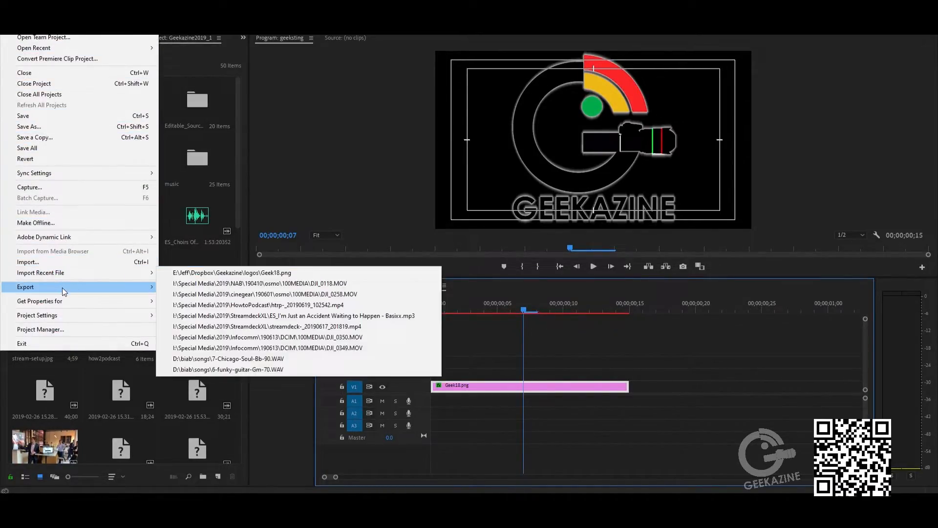
{"action": "mouse_move", "coordinate": [64, 287]}
{"action": "left_click", "coordinate": [180, 287]}
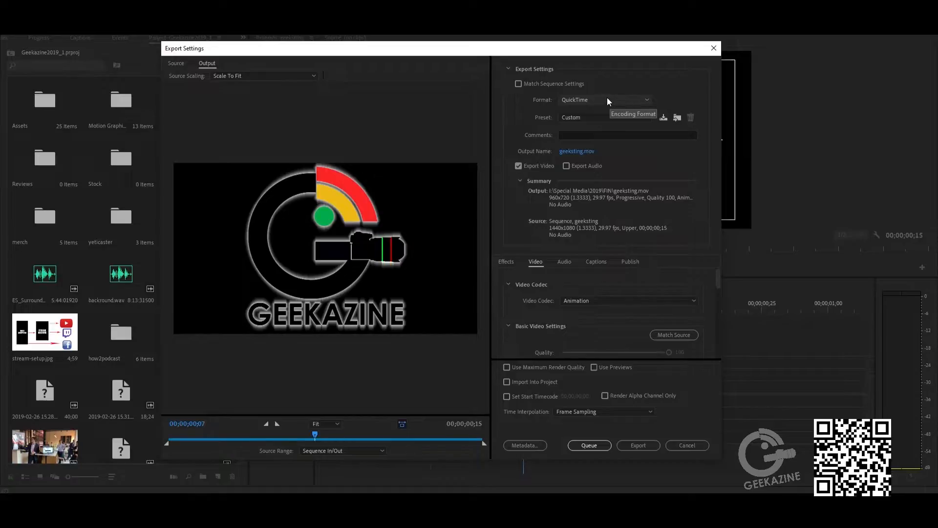
- Review the export's Animation video codec and 8-bpc + alpha depth options, then cancel the export dialog
{"action": "left_click", "coordinate": [692, 300]}
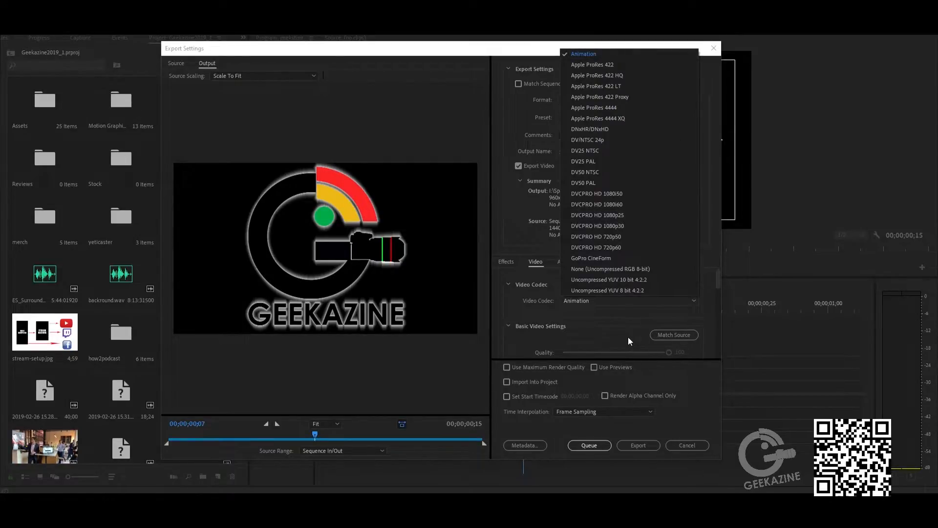
{"action": "left_click", "coordinate": [585, 54]}
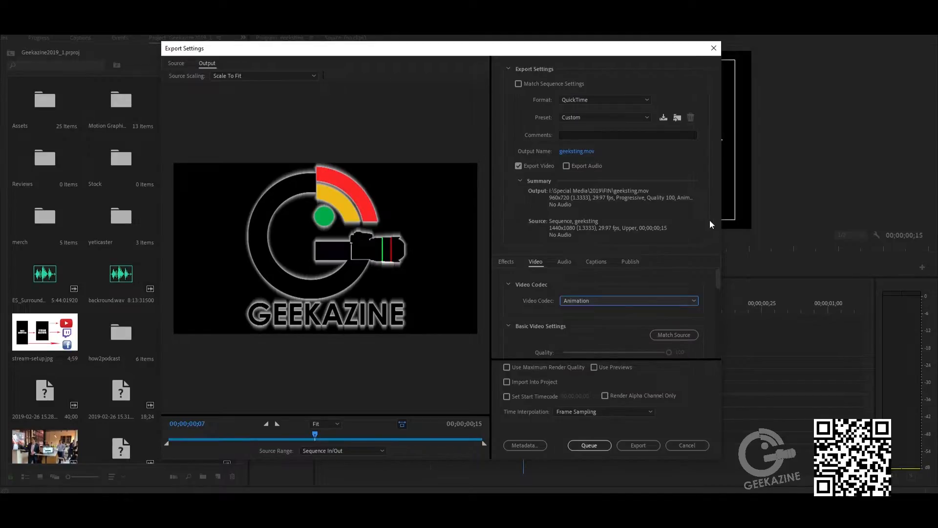
{"action": "left_click_drag", "start_coordinate": [716, 277], "coordinate": [720, 316]}
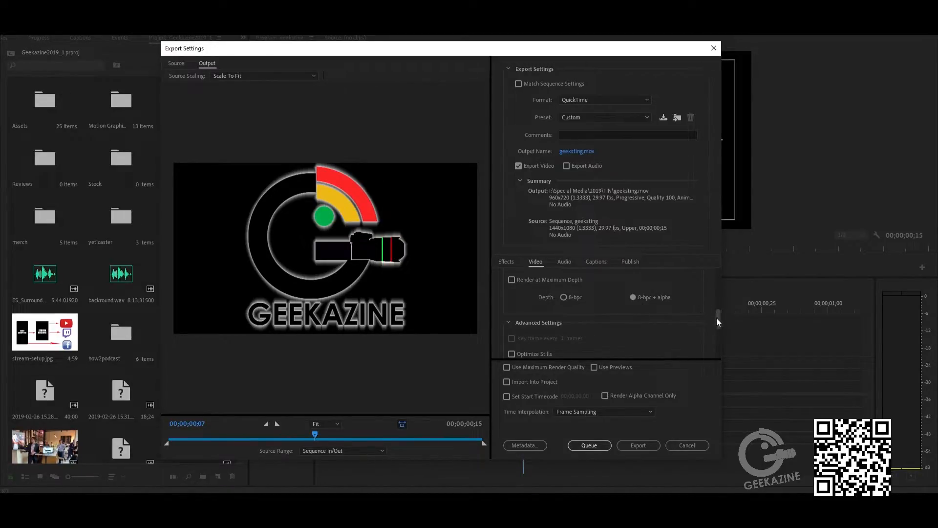
{"action": "left_click_drag", "start_coordinate": [719, 319], "coordinate": [714, 279]}
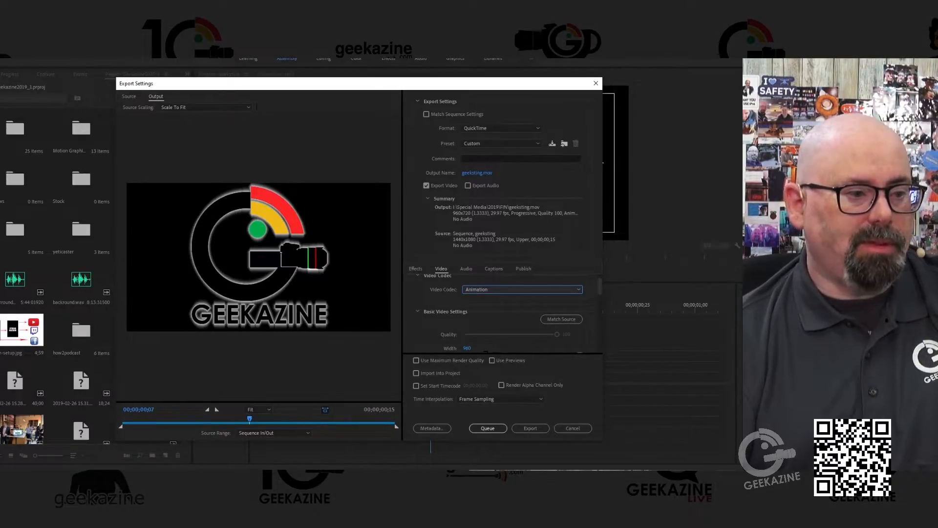
{"action": "left_click", "coordinate": [576, 290]}
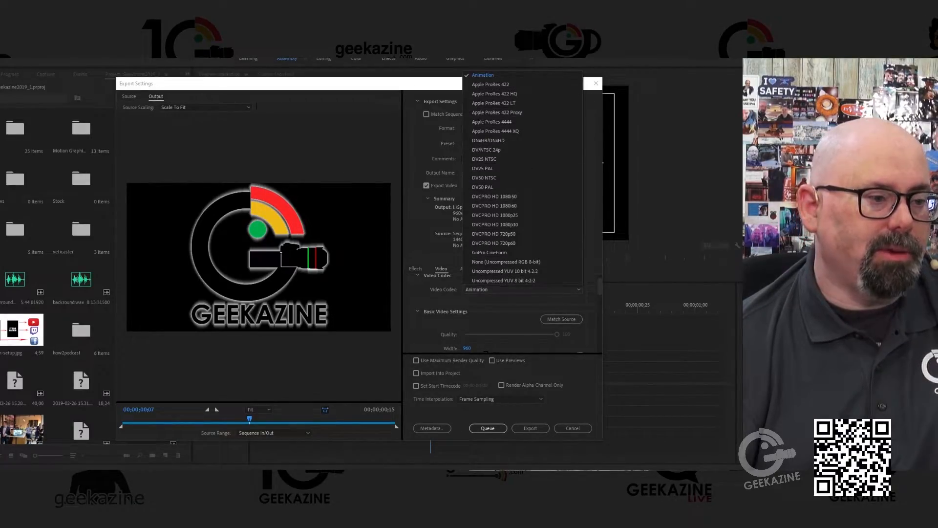
{"action": "left_click", "coordinate": [592, 228]}
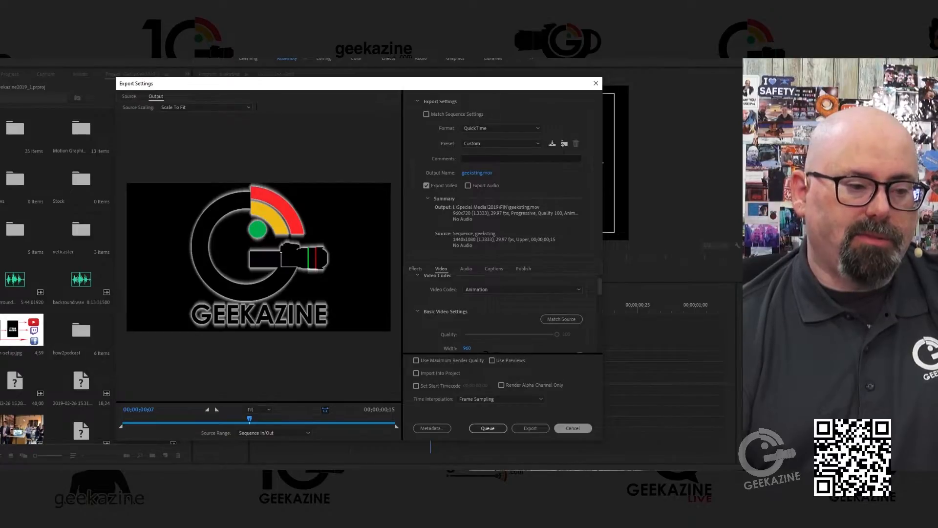
{"action": "left_click", "coordinate": [573, 428]}
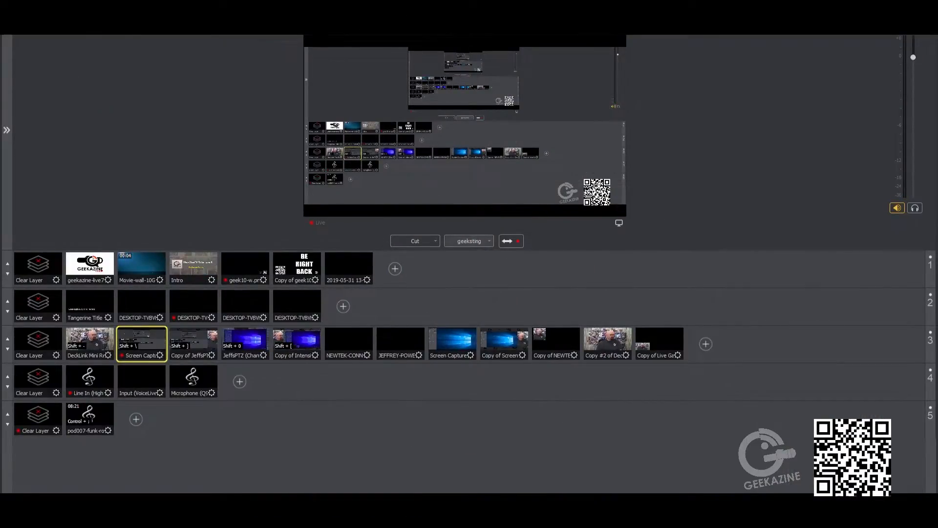
- Open the stinger transitions manager and add Sequence 15.mov from the 1Wire folder as a new stinger
{"action": "left_click", "coordinate": [87, 7]}
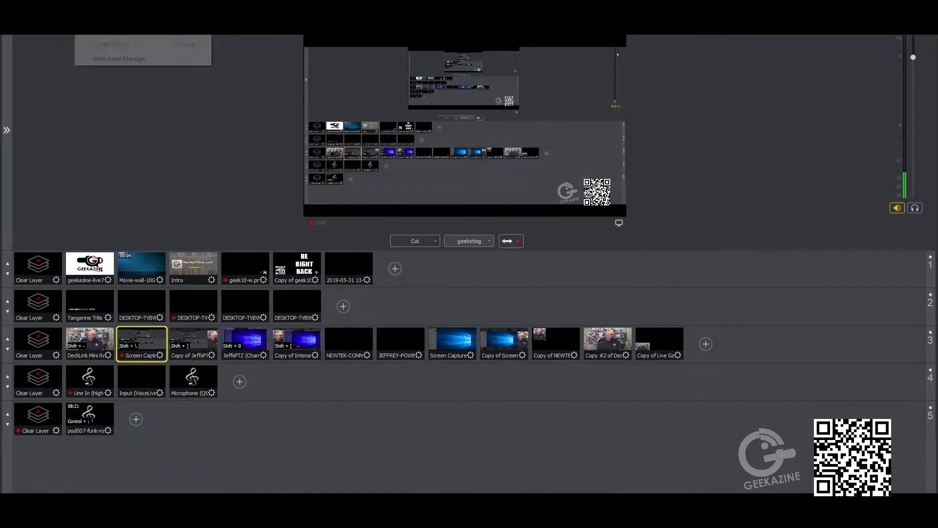
{"action": "mouse_move", "coordinate": [58, 8]}
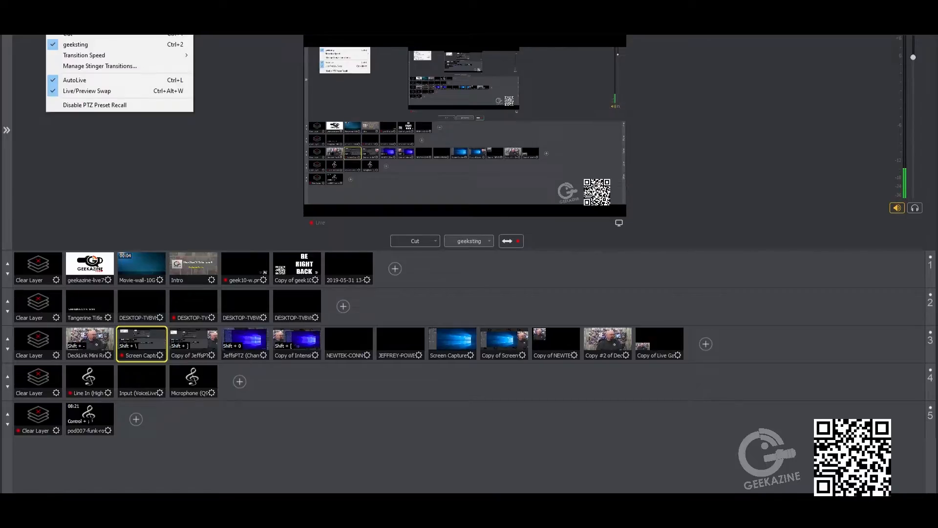
{"action": "left_click", "coordinate": [94, 66]}
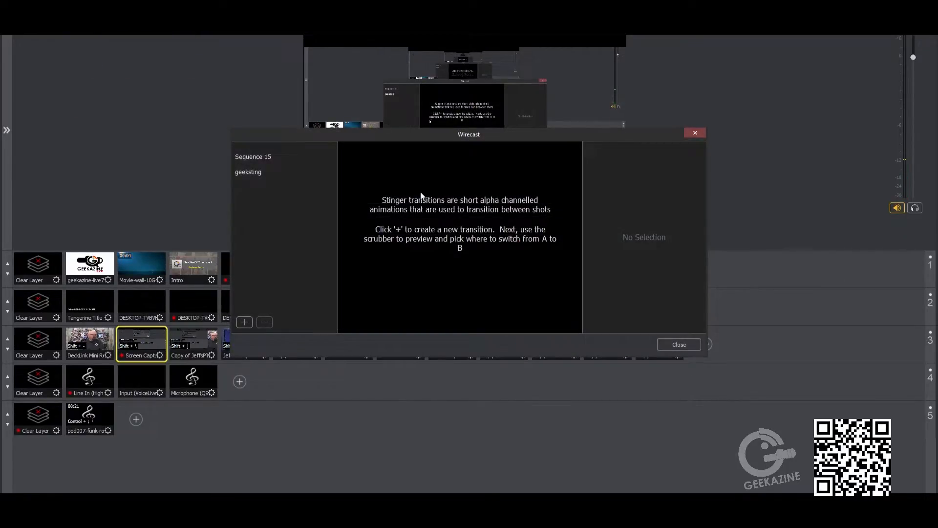
{"action": "left_click", "coordinate": [244, 322]}
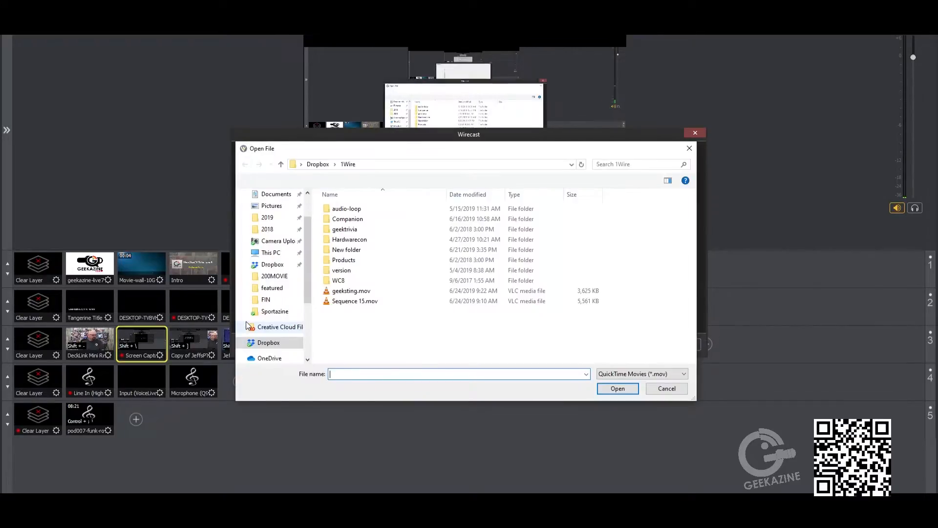
{"action": "left_click", "coordinate": [362, 302]}
{"action": "left_click", "coordinate": [618, 388]}
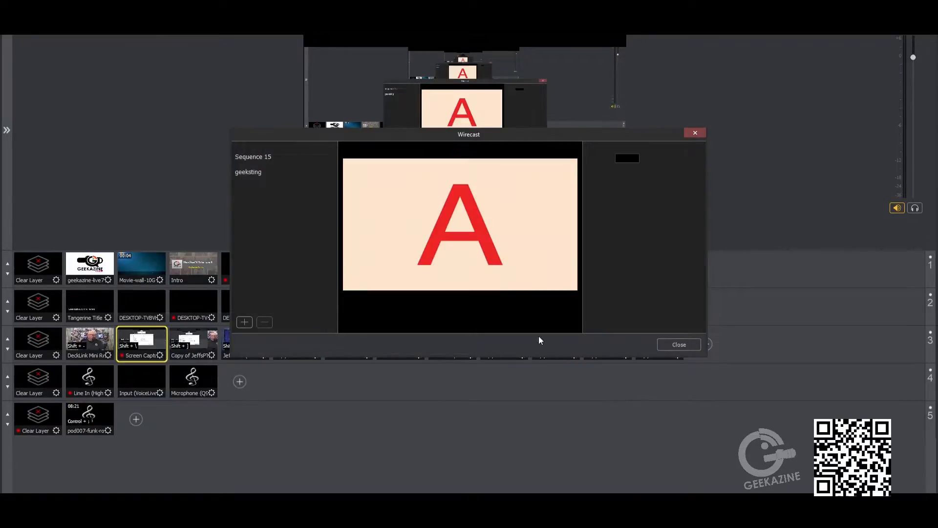